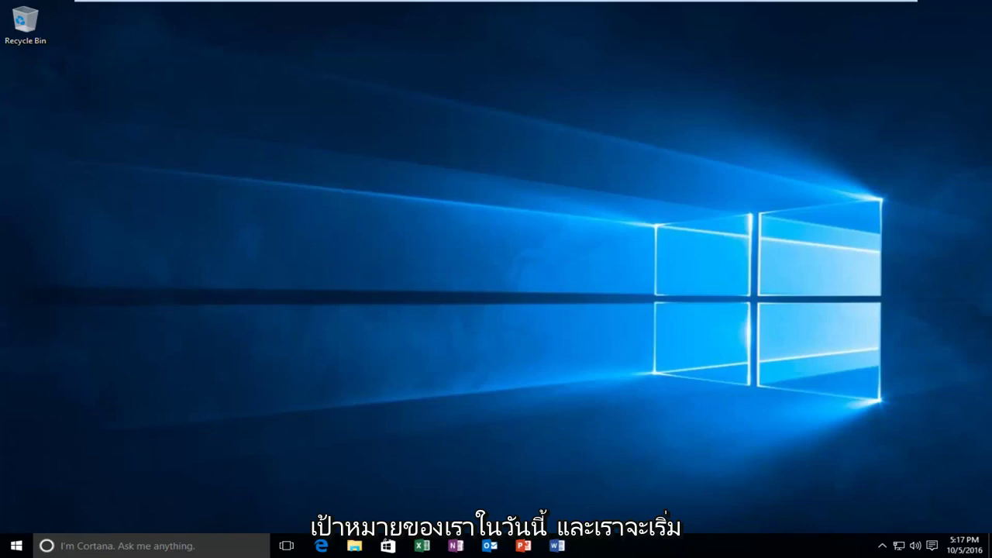
Search Windows for "control panel" and open the Control Panel desktop app
left_click(16, 546)
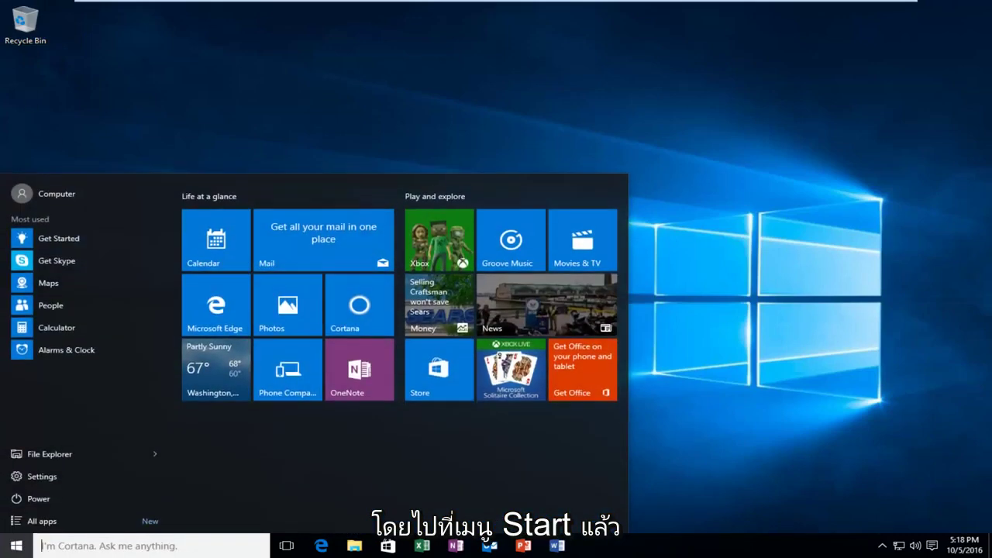
type("co")
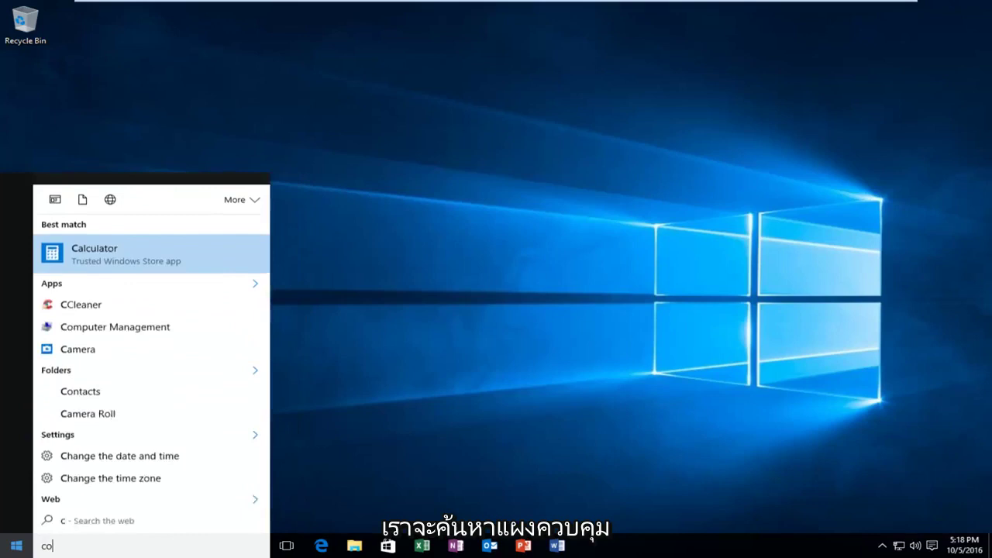
type("ntrol panel")
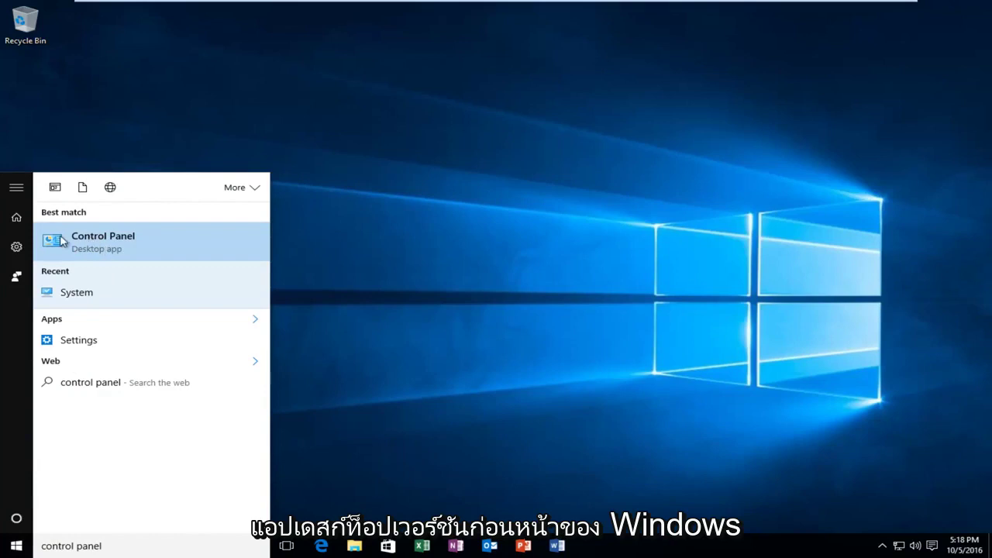
left_click(123, 241)
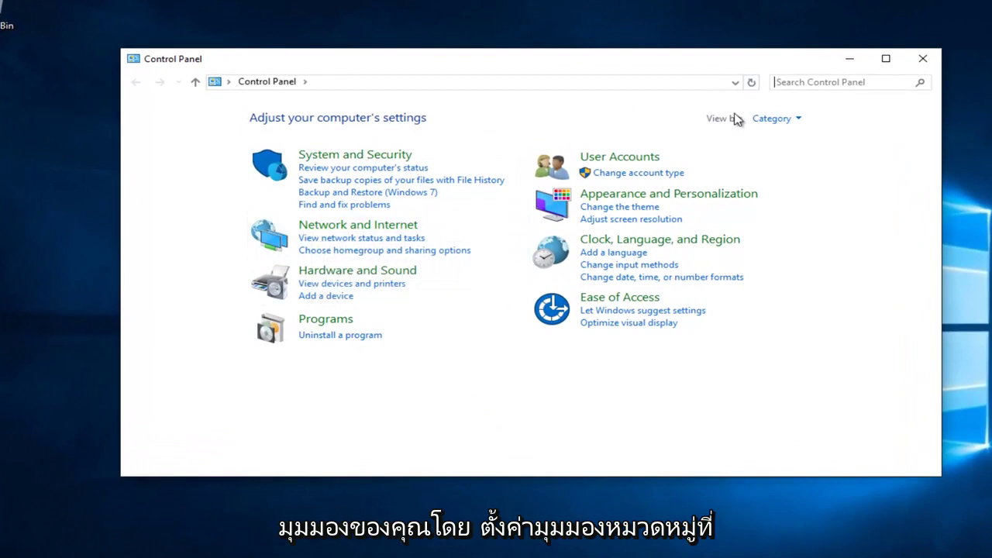
Check that Control Panel is viewed by category, and go to Network and Sharing Center under Network and Internet
left_click(789, 120)
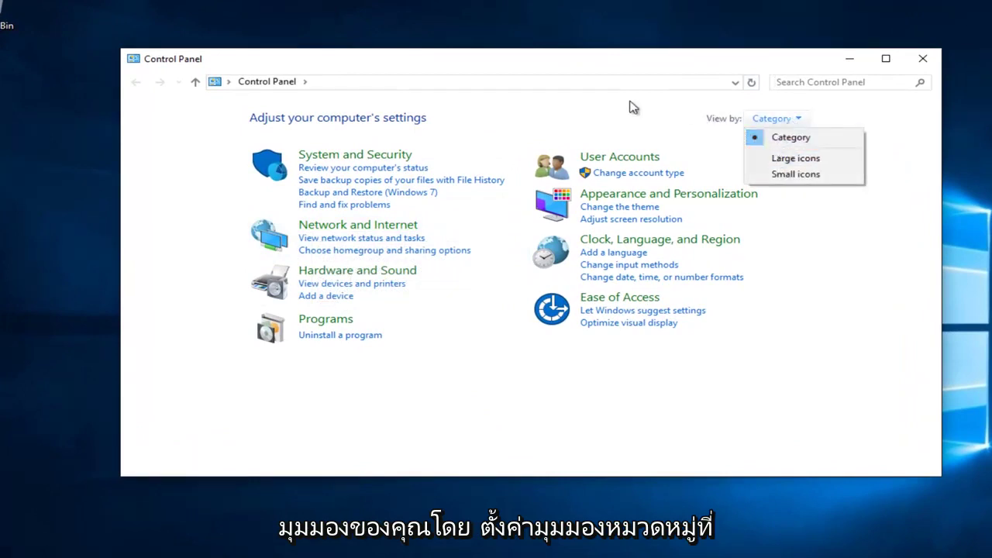
left_click(363, 231)
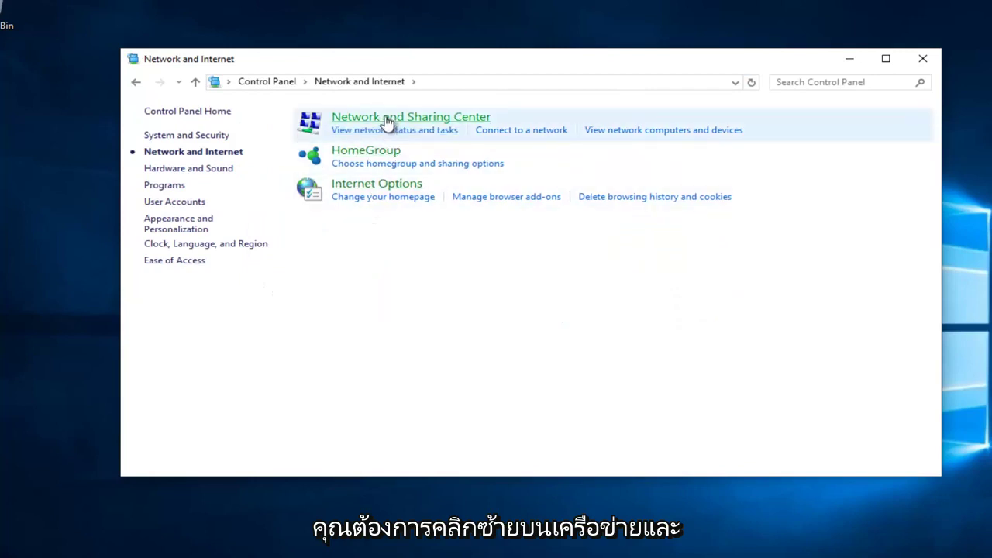
left_click(422, 123)
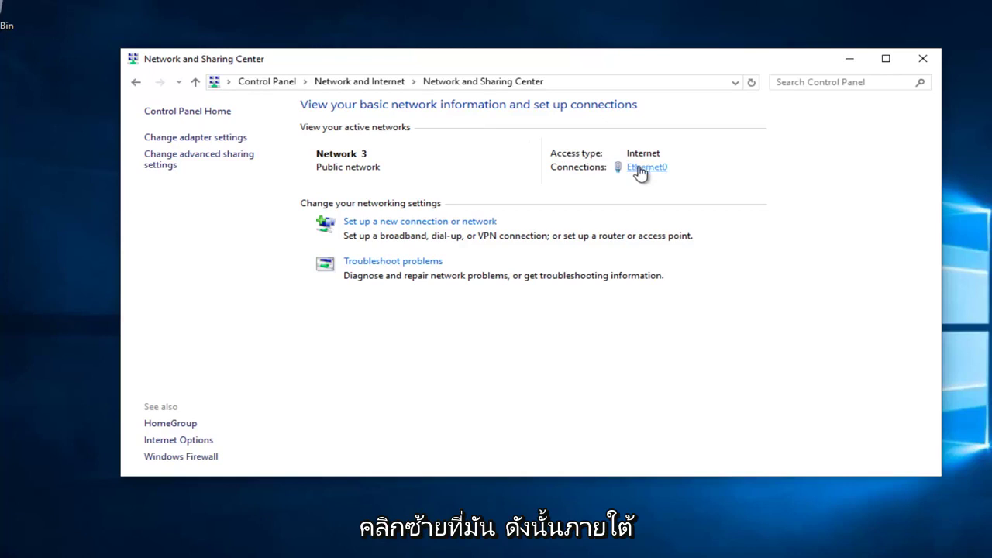
Open the Internet Protocol Version 4 (TCP/IPv4) properties of the active Ethernet0 connection
left_click(634, 169)
left_click_drag(555, 162, 557, 148)
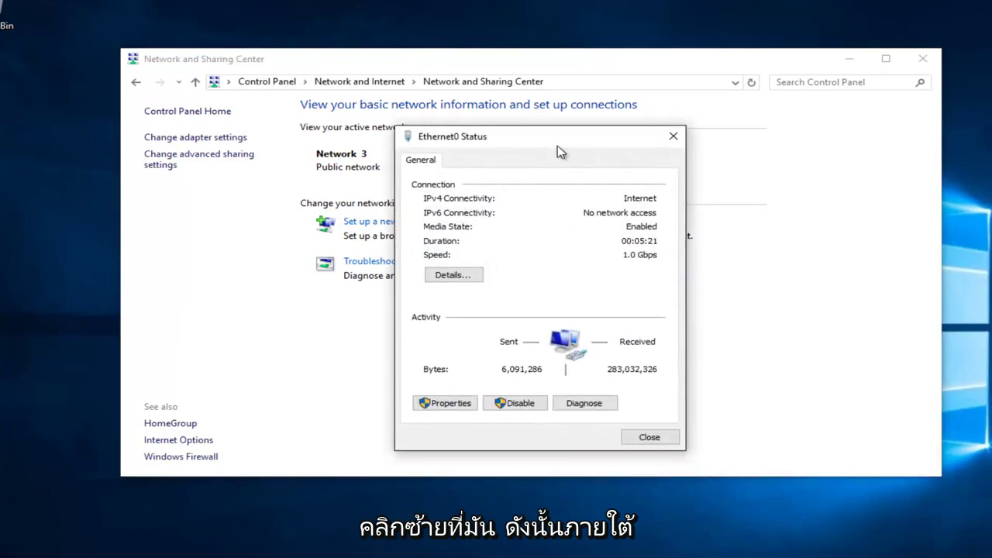
left_click(448, 404)
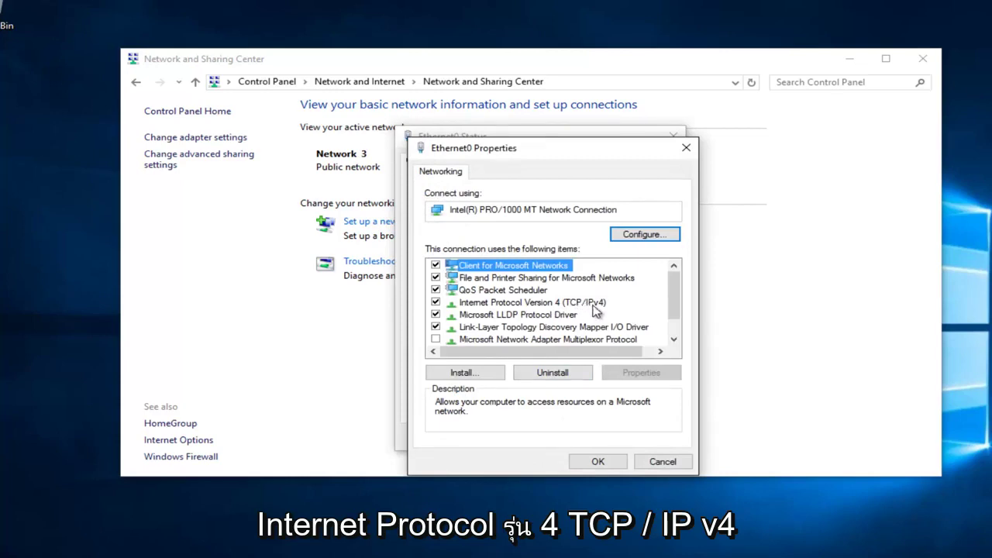
left_click(533, 308)
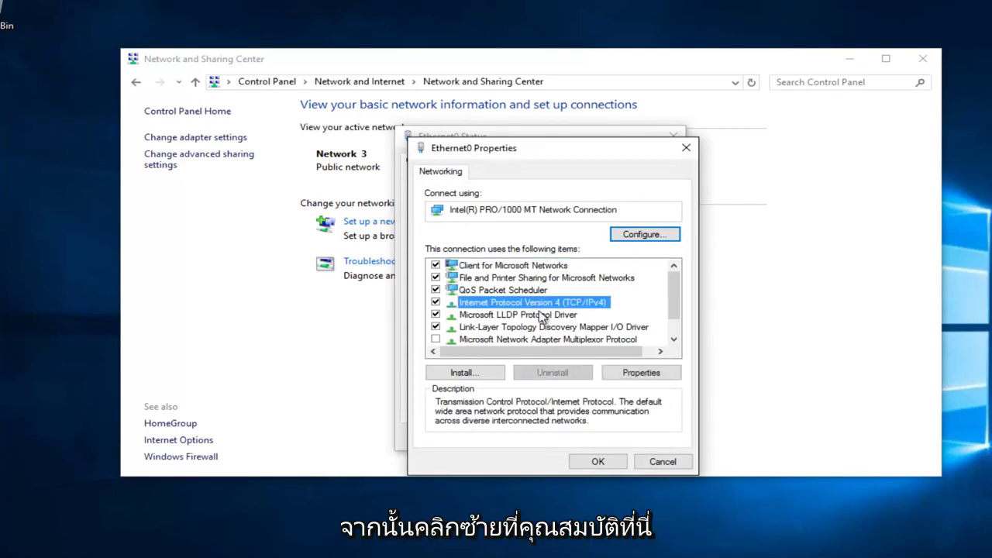
left_click(630, 378)
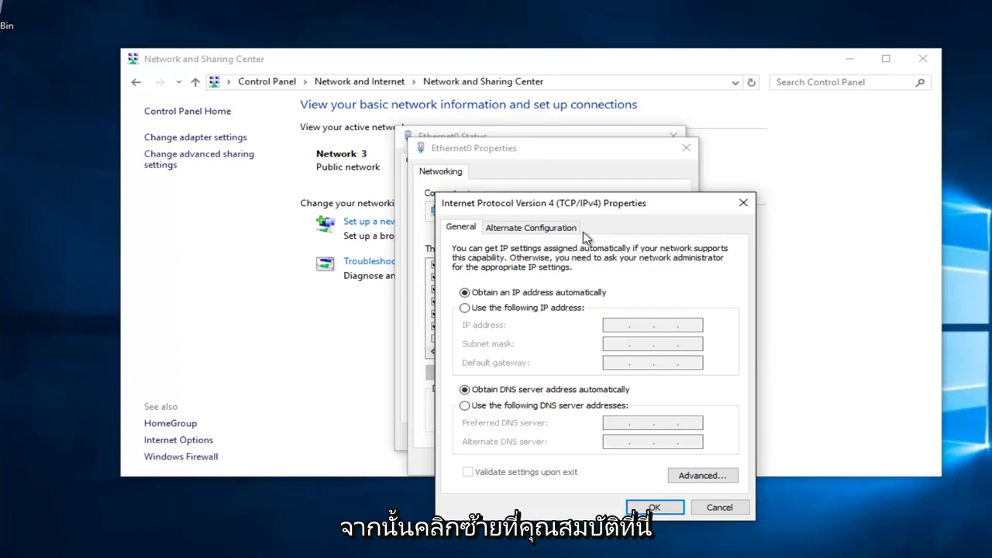
left_click_drag(583, 202, 561, 149)
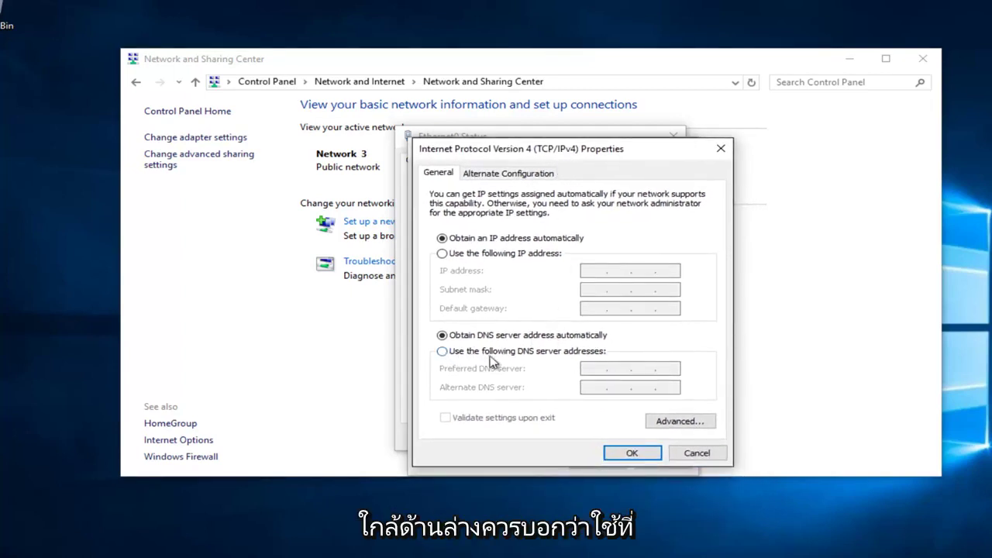
Specify the DNS servers manually, with 8.8.8.8 as preferred and 8.8.4.4 as alternate, and apply the IPv4 settings
left_click(445, 353)
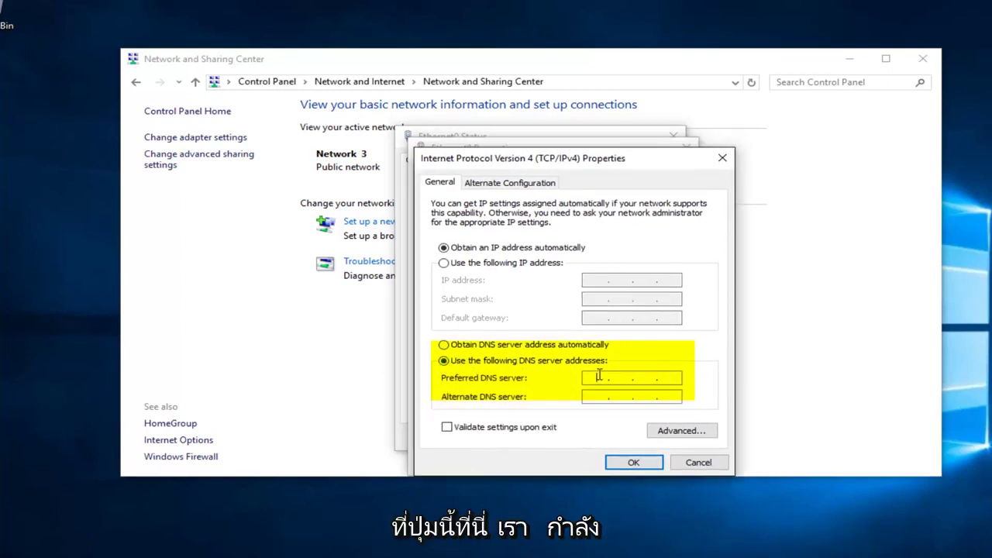
left_click(599, 376)
type("8.8")
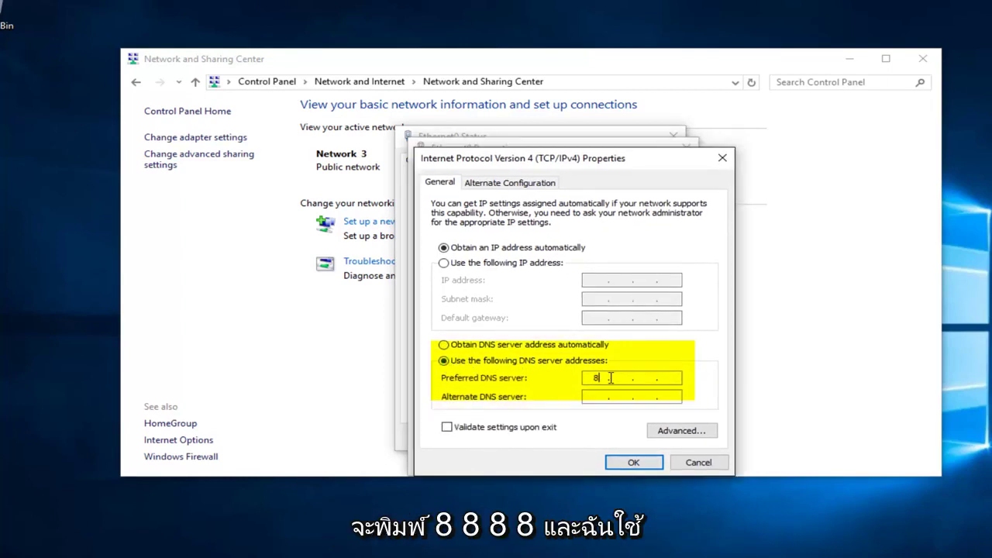
type(".8.8")
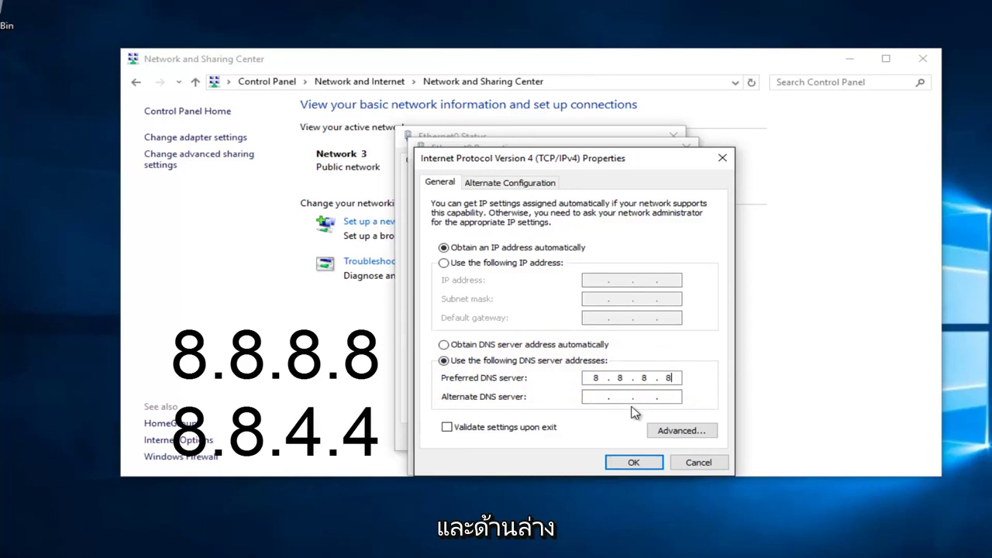
left_click(597, 397)
type("8.8.")
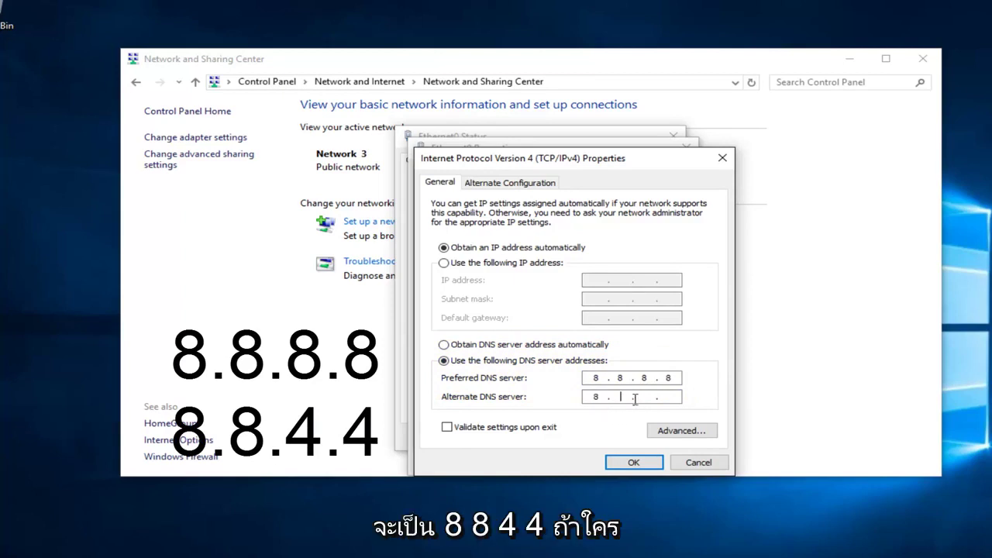
type("4.4")
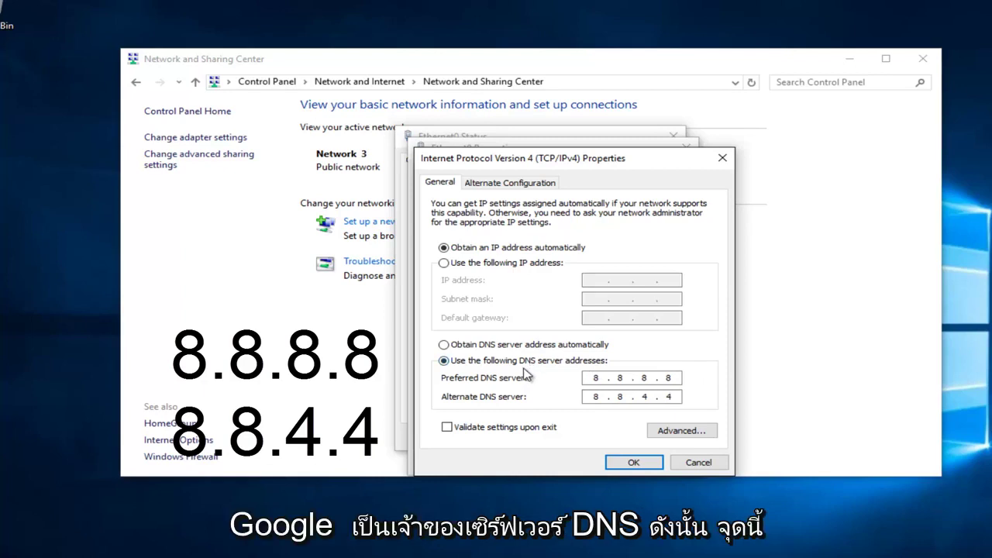
left_click(613, 465)
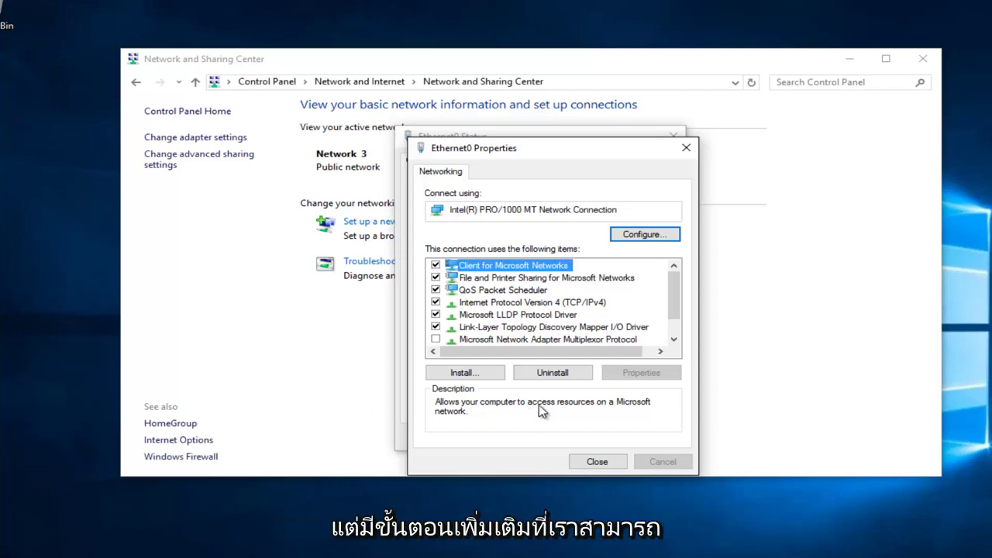
Close the Ethernet0 properties and status dialogs along with the Network and Sharing Center window
left_click(685, 150)
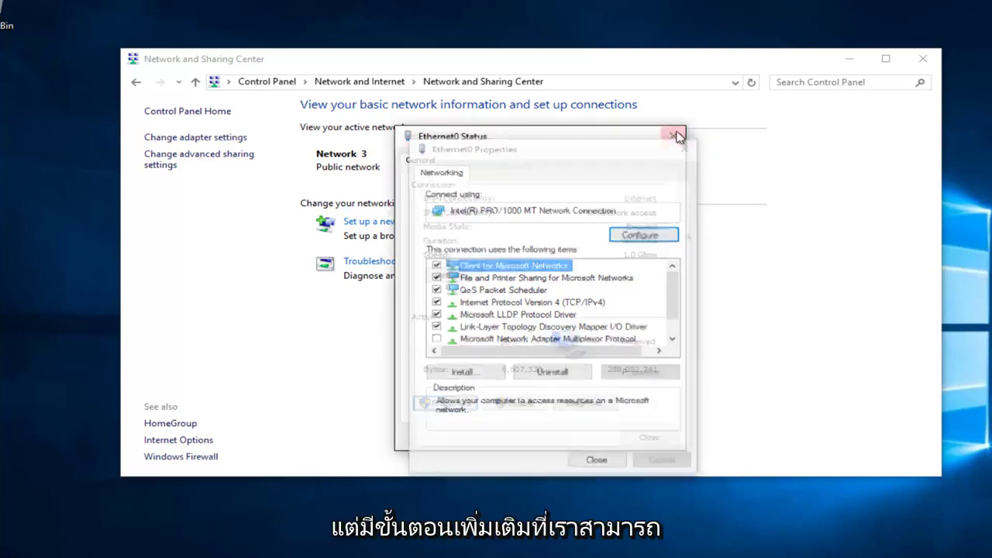
left_click(674, 135)
left_click(922, 59)
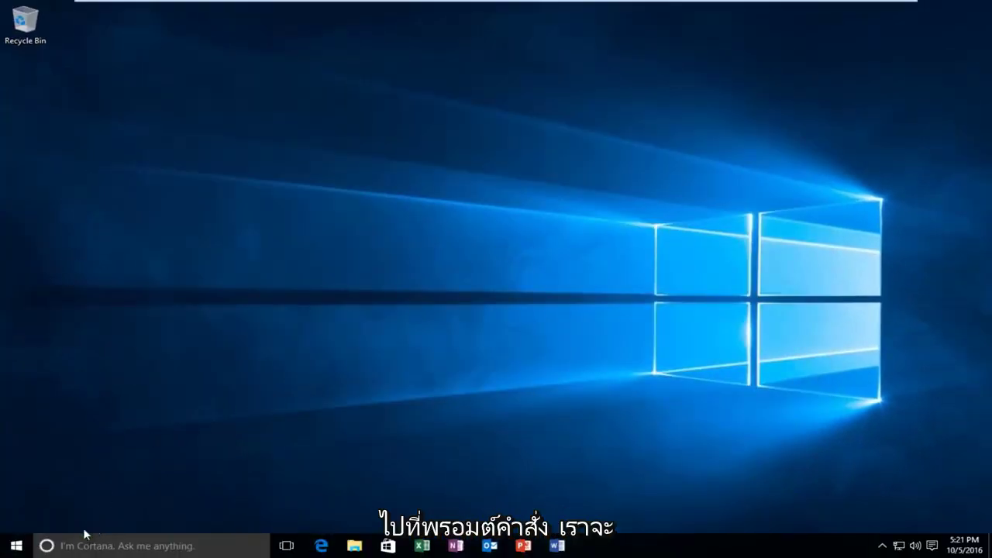
Open Command Prompt with administrator rights and allow it to make changes to the PC
right_click(17, 549)
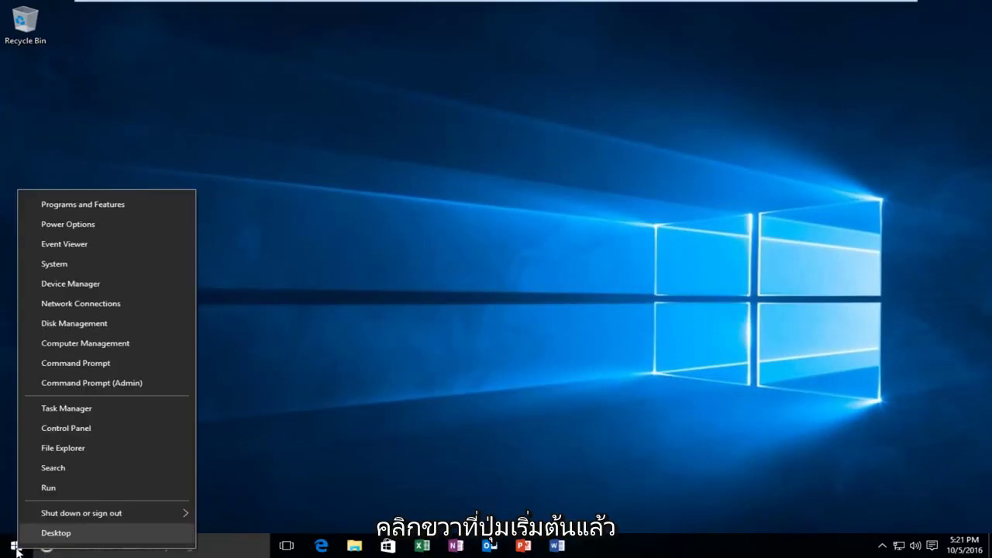
left_click(104, 382)
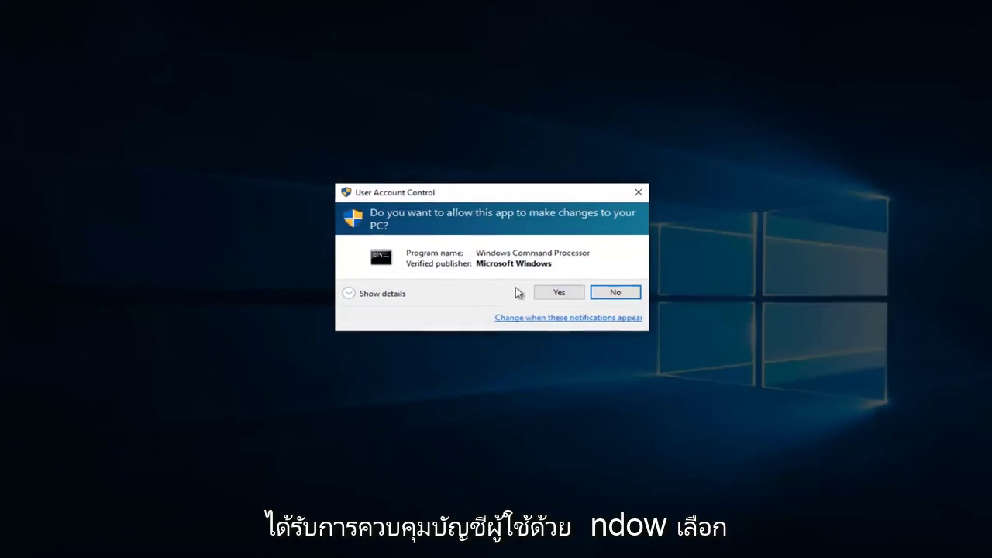
left_click(570, 293)
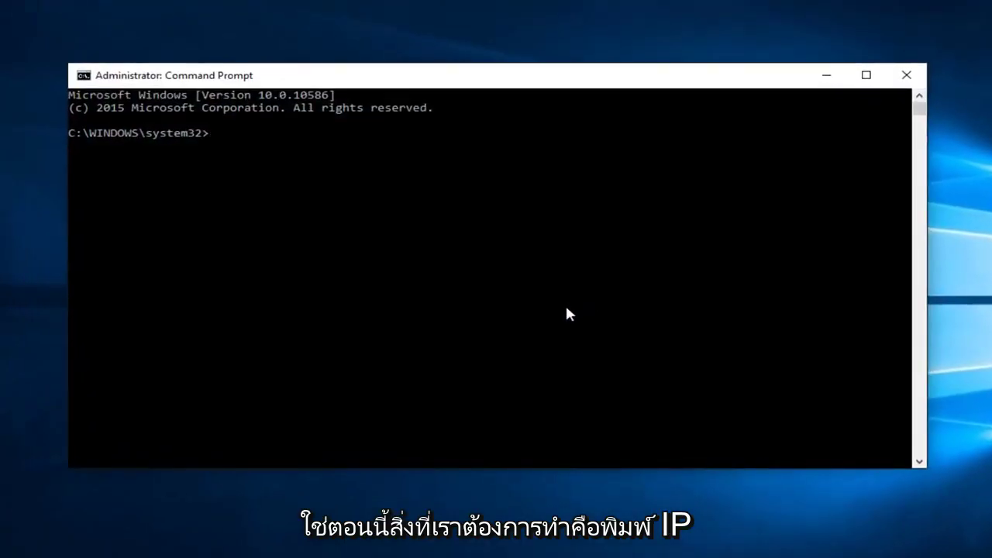
Flush the DNS resolver cache with the command ipconfig /flushdns
type("ipconfig")
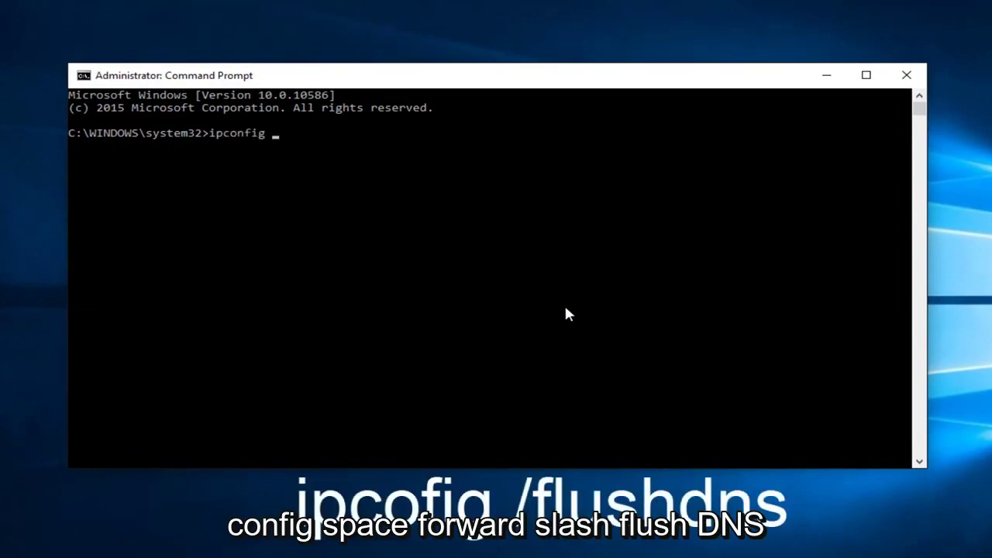
type(" /flushdns")
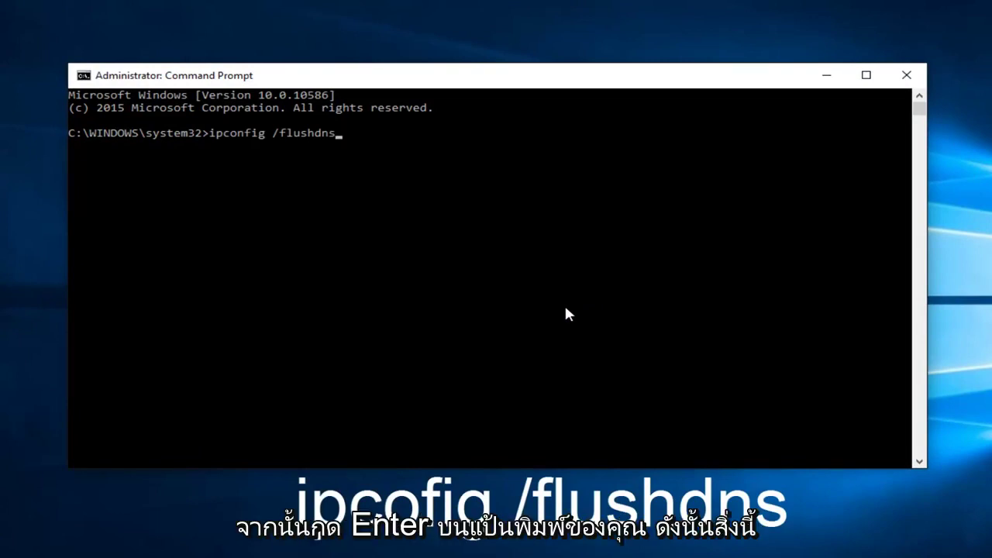
key("Return")
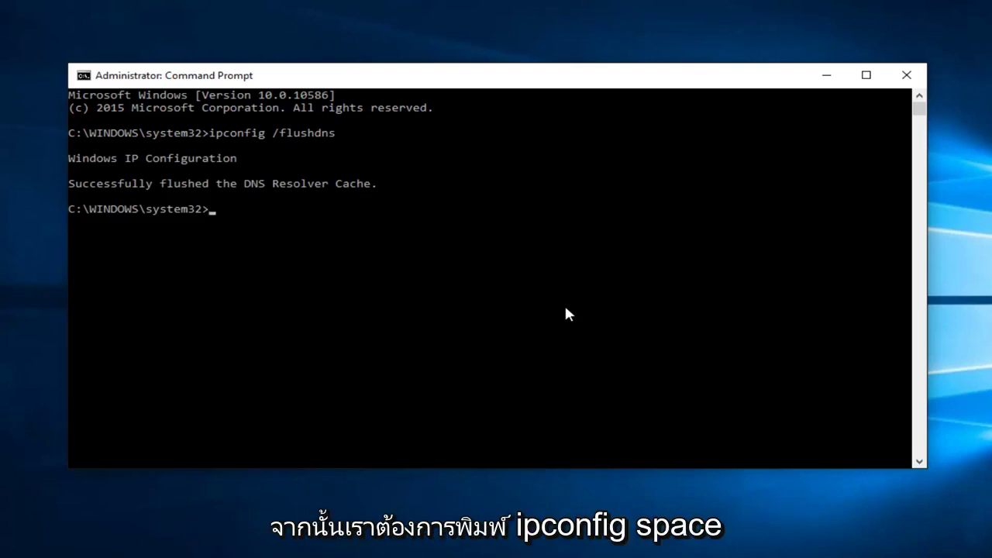
Renew the IP configuration with the command ipconfig /renew and close the Command Prompt window
type("ipconfig")
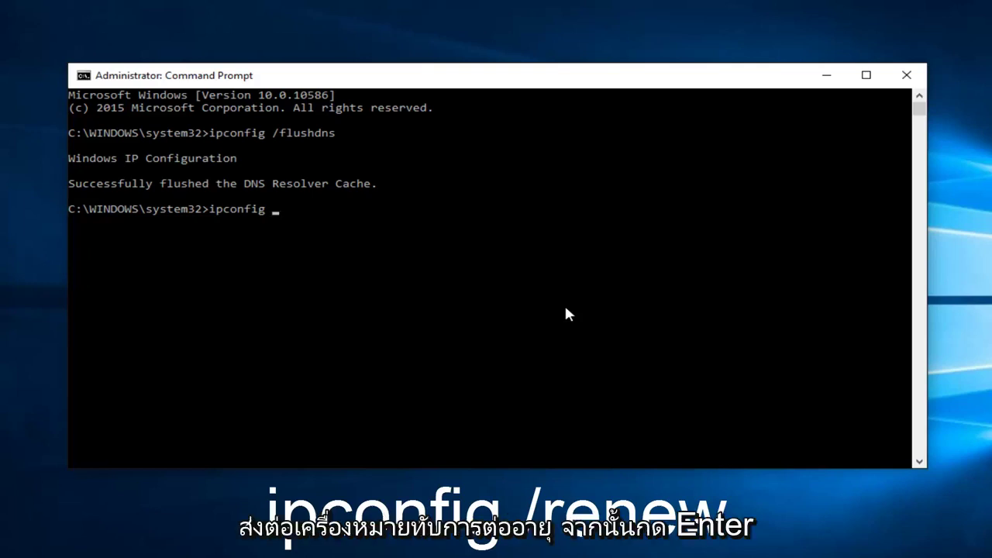
type(" /renew")
key("Return")
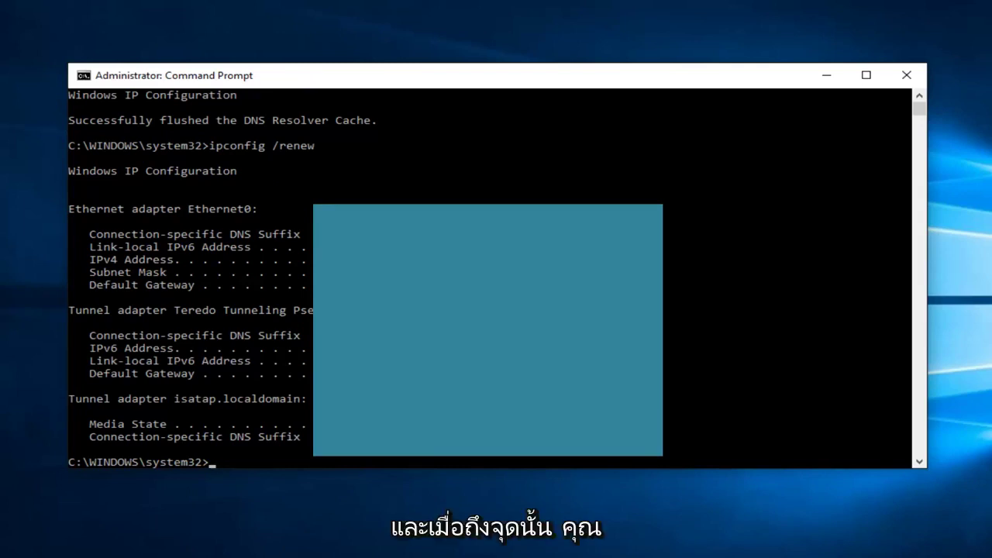
scroll(303, 365, "down", 5)
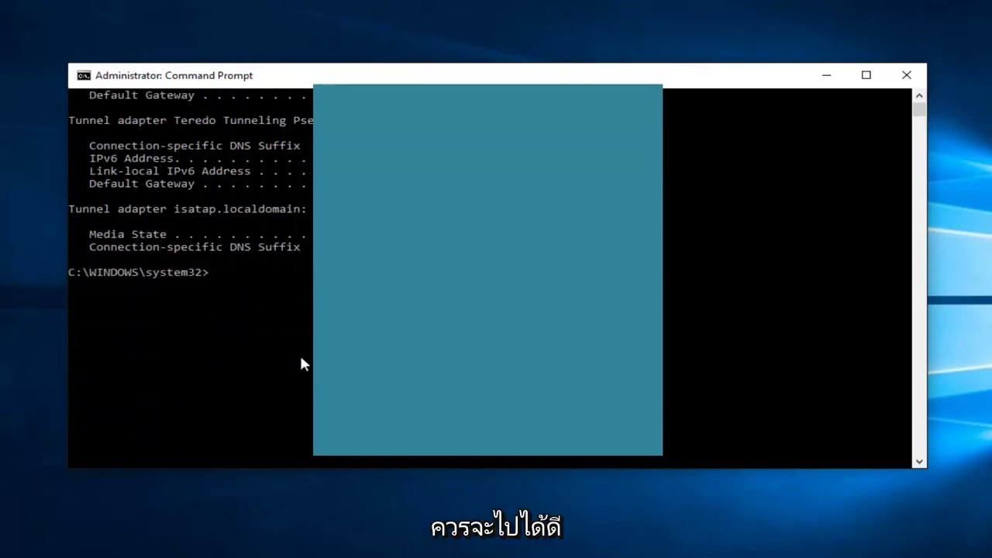
left_click(907, 74)
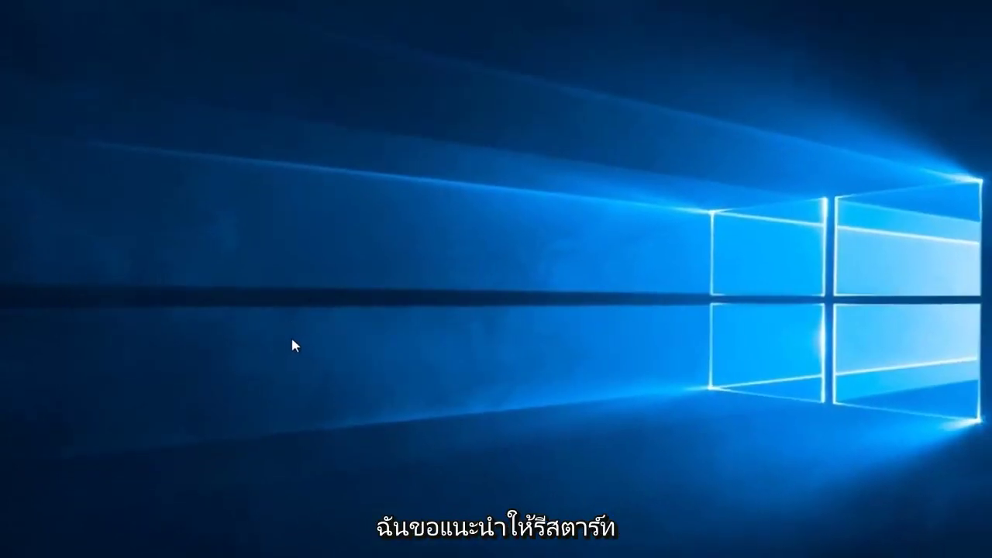